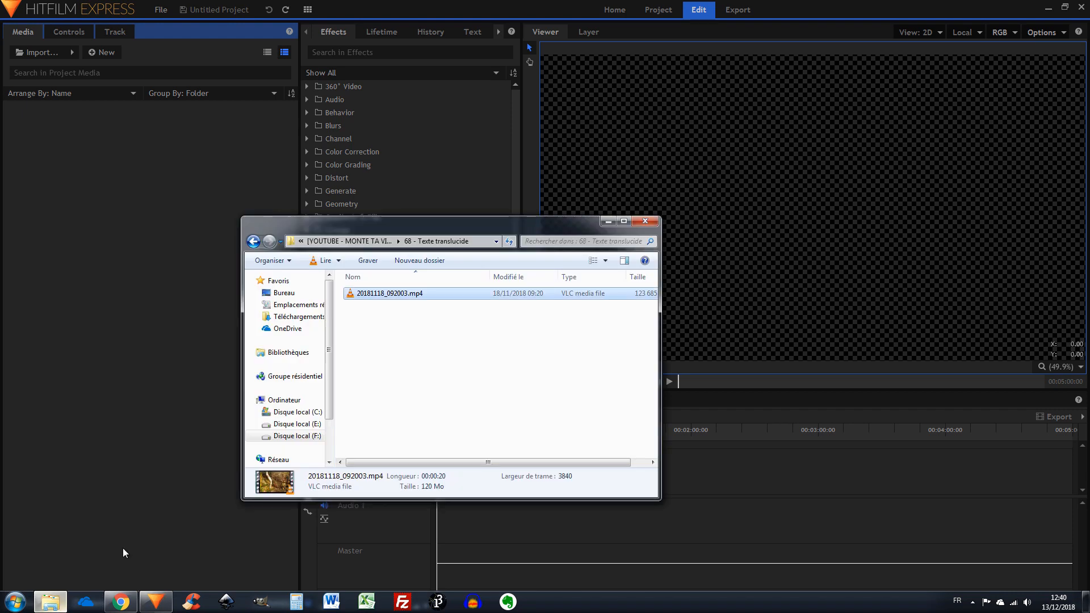
Import the video 20181118_092003.mp4 from the open folder into the project media.
left_click_drag(363, 294, 129, 200)
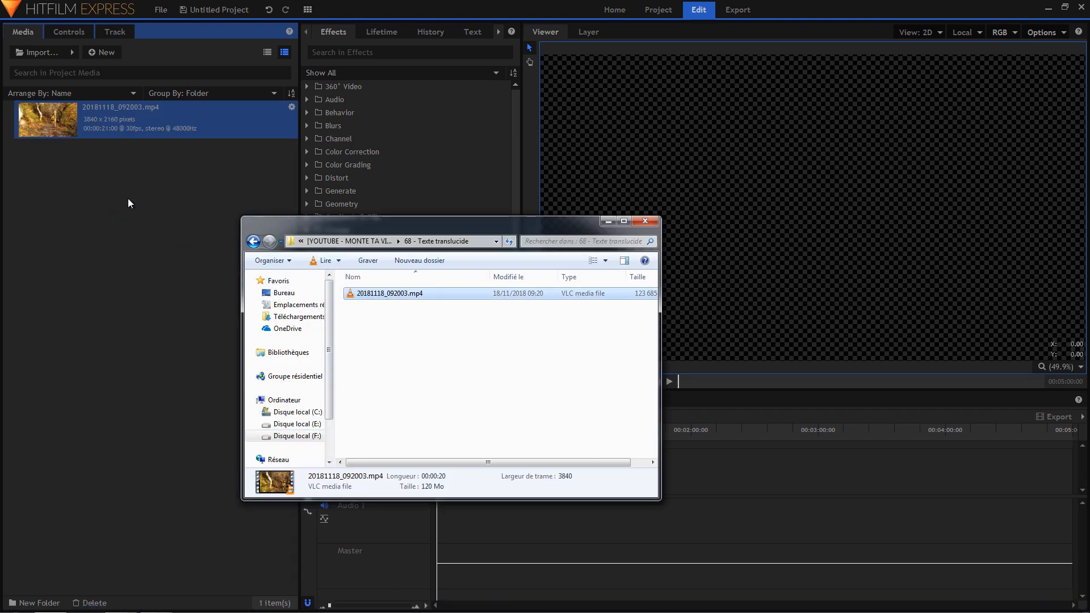
left_click(127, 198)
left_click(128, 198)
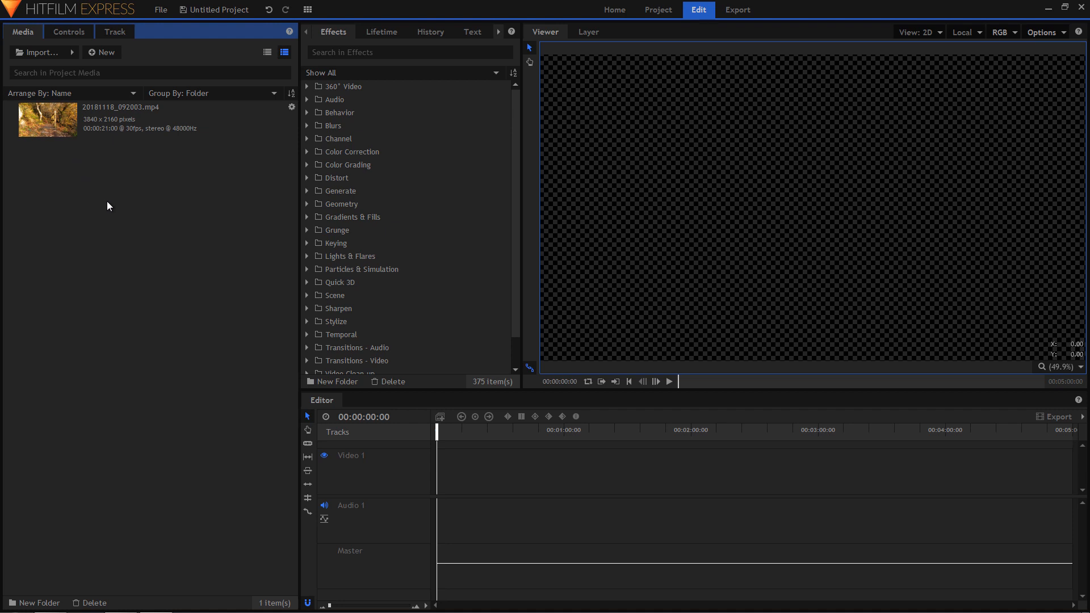
Create a 30-second composite shot with the 1080p Full HD @ 30 fps template and place the clip 20181118_092003.mp4 in it.
right_click(85, 240)
mouse_move(126, 250)
left_click(199, 246)
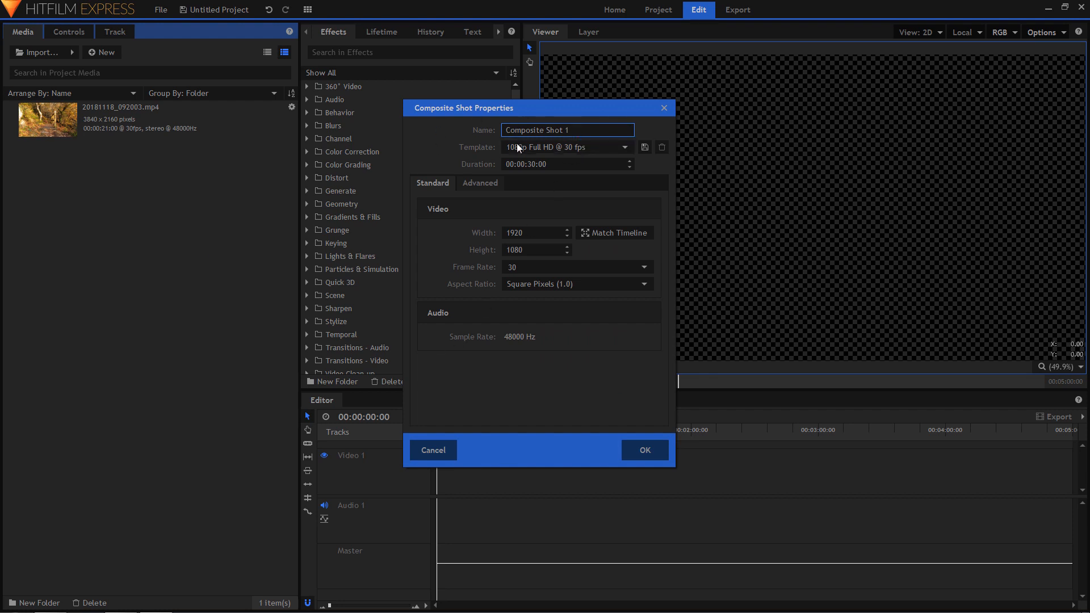
left_click(649, 454)
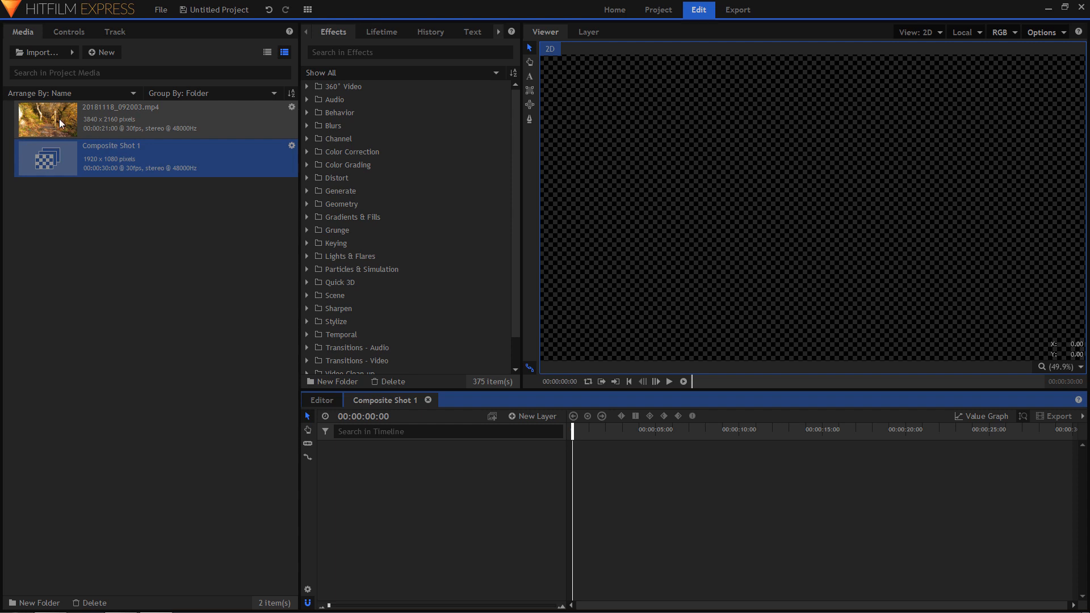
left_click_drag(59, 118, 393, 450)
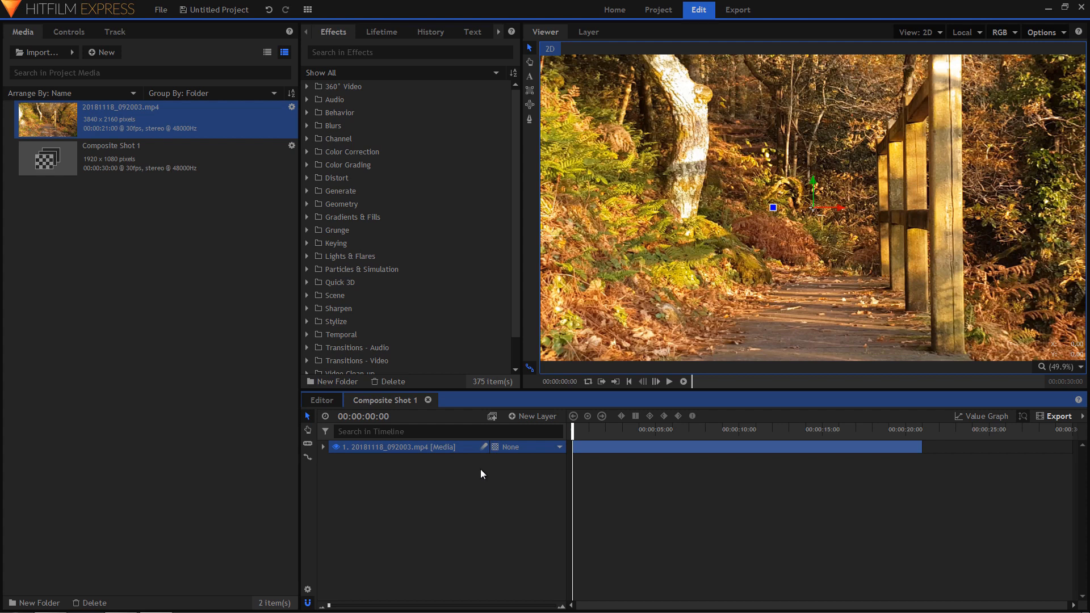
Compare the dimensions of the clip and the composite shot, and set the video layer's scale to 50%.
left_click(97, 165)
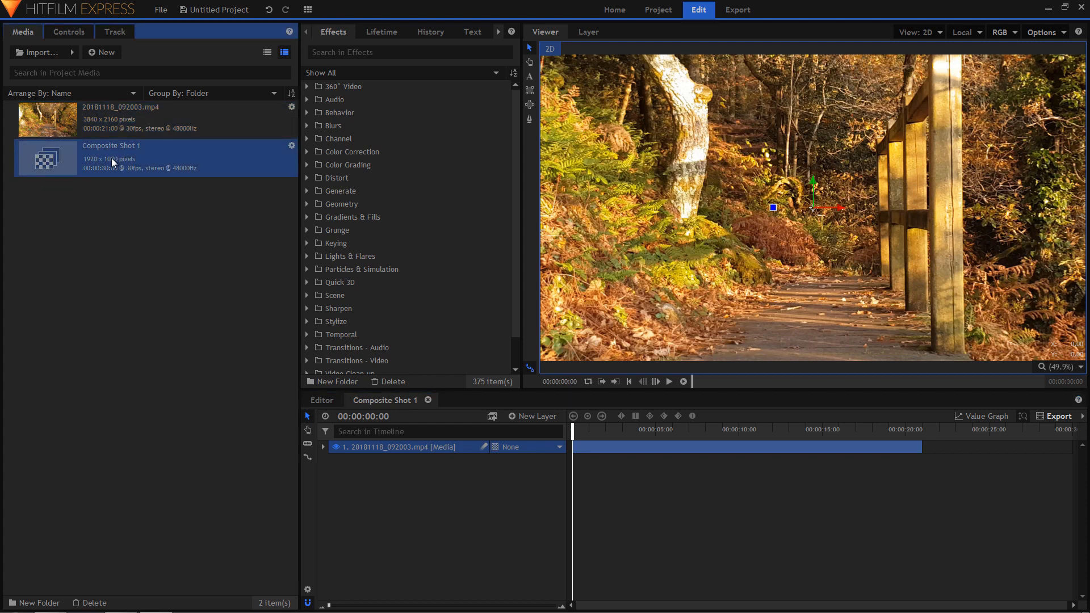
left_click(107, 116)
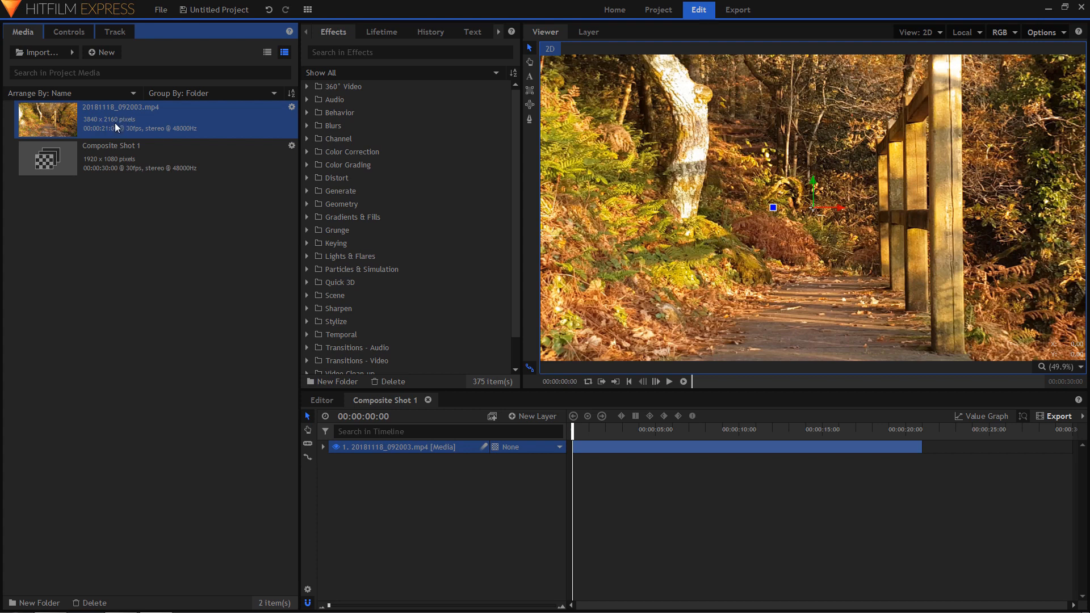
left_click(111, 151)
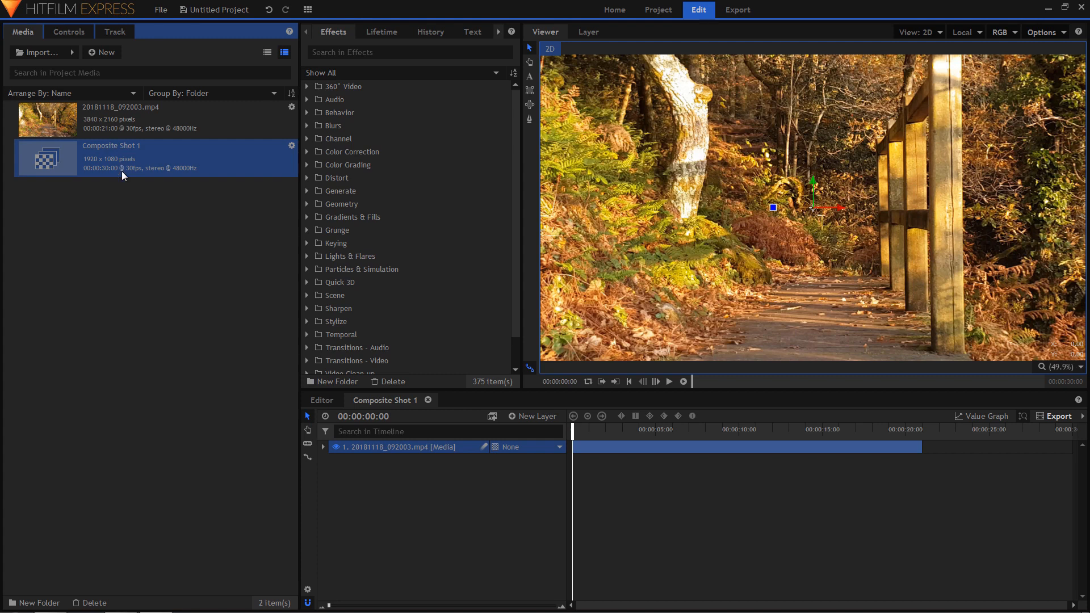
left_click(322, 447)
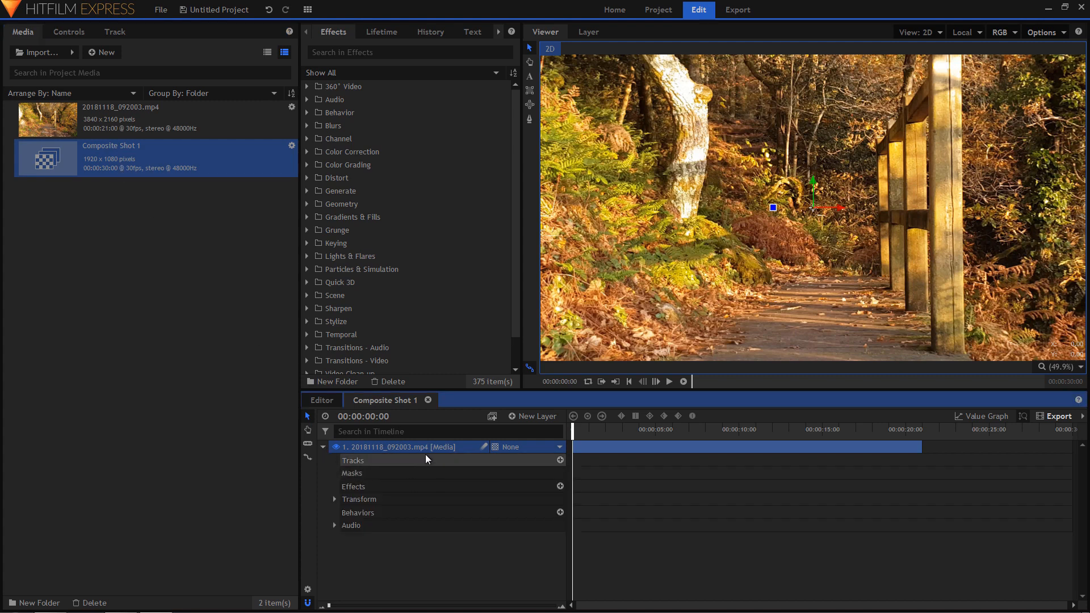
left_click(334, 500)
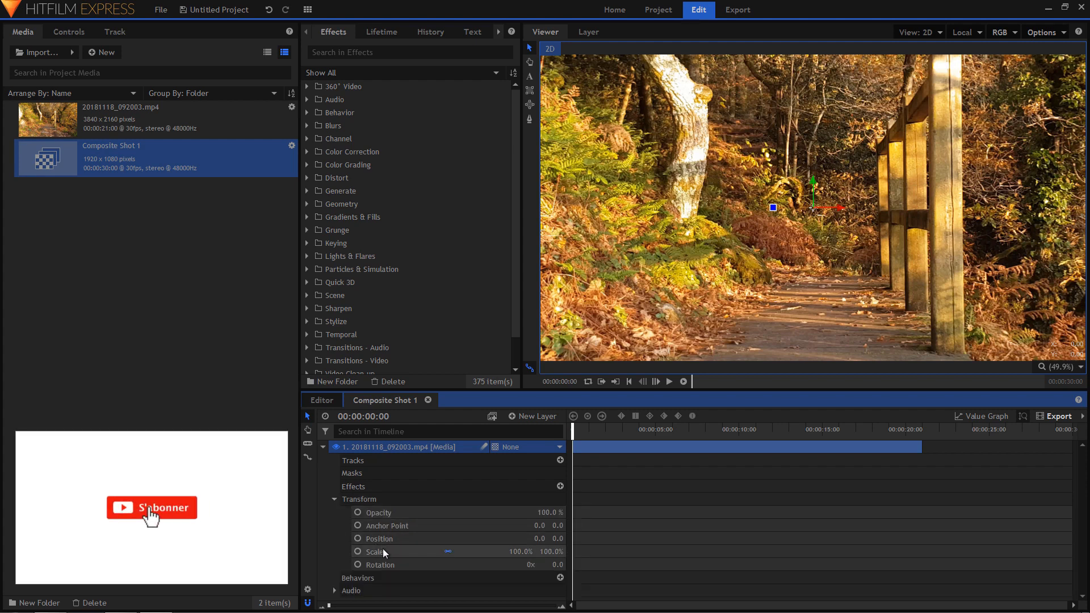
left_click(520, 551)
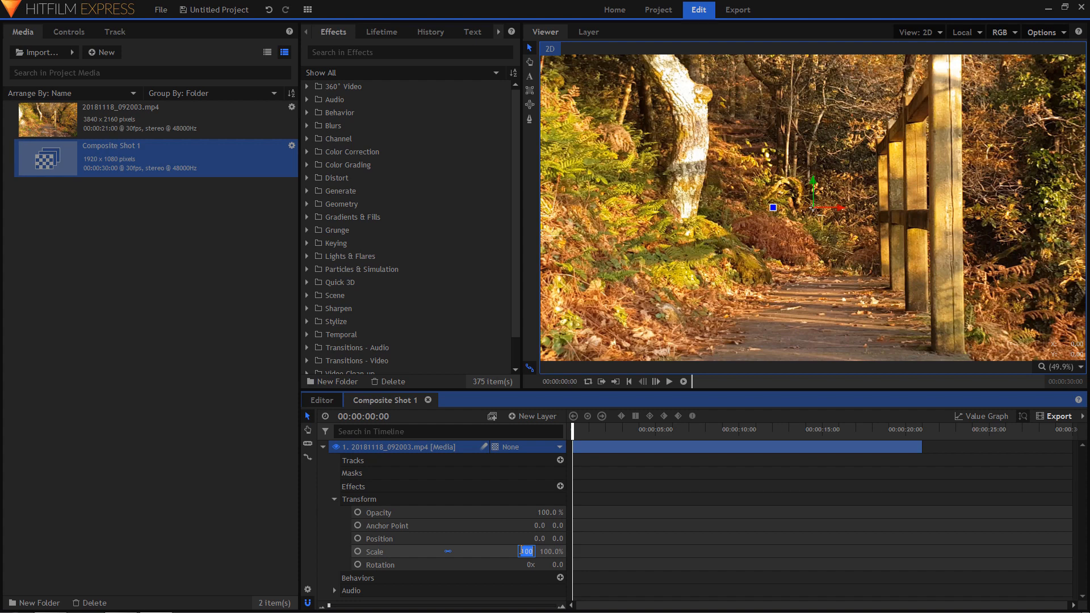
type("50")
key("Return")
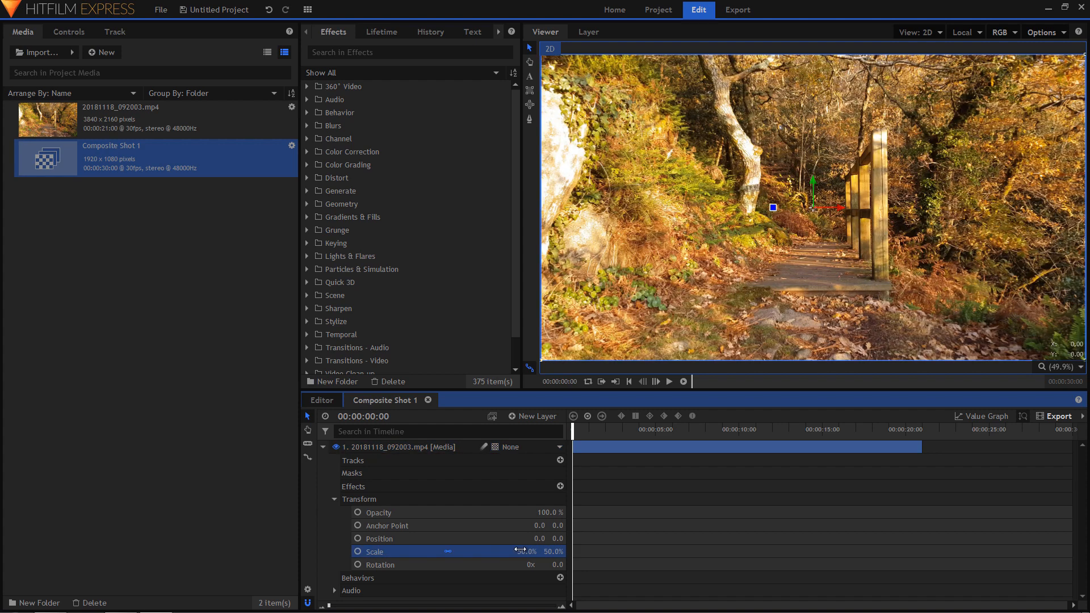
Play back the scaled clip, collapse the layer's properties and return the playhead to the start.
key("space")
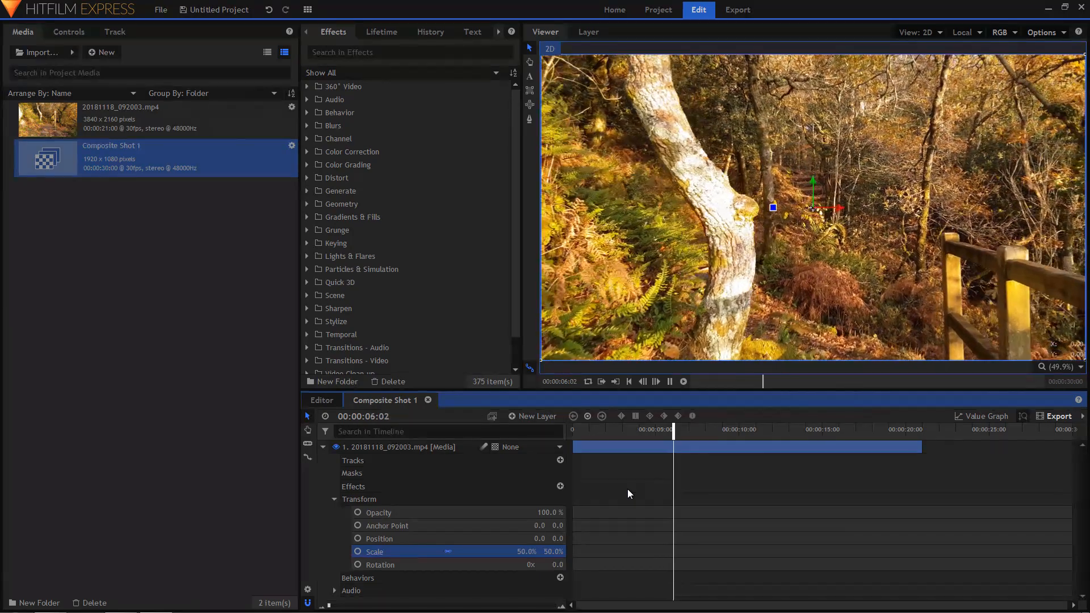
key("space")
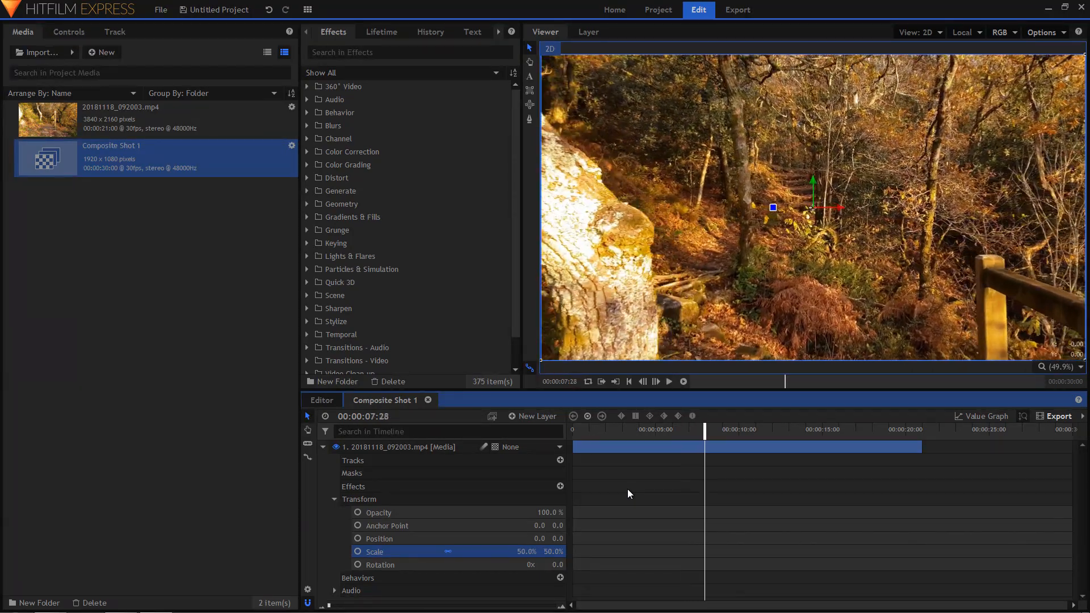
left_click(324, 448)
left_click_drag(704, 432, 499, 492)
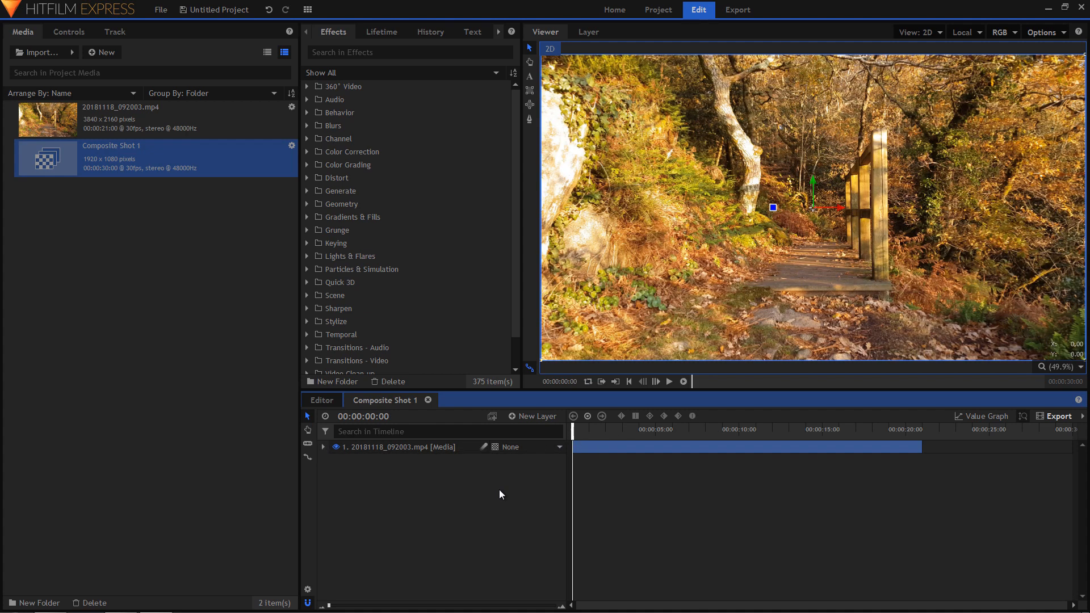
Add a text layer reading "LA FORET PERDUE" over the middle of the frame.
left_click(529, 76)
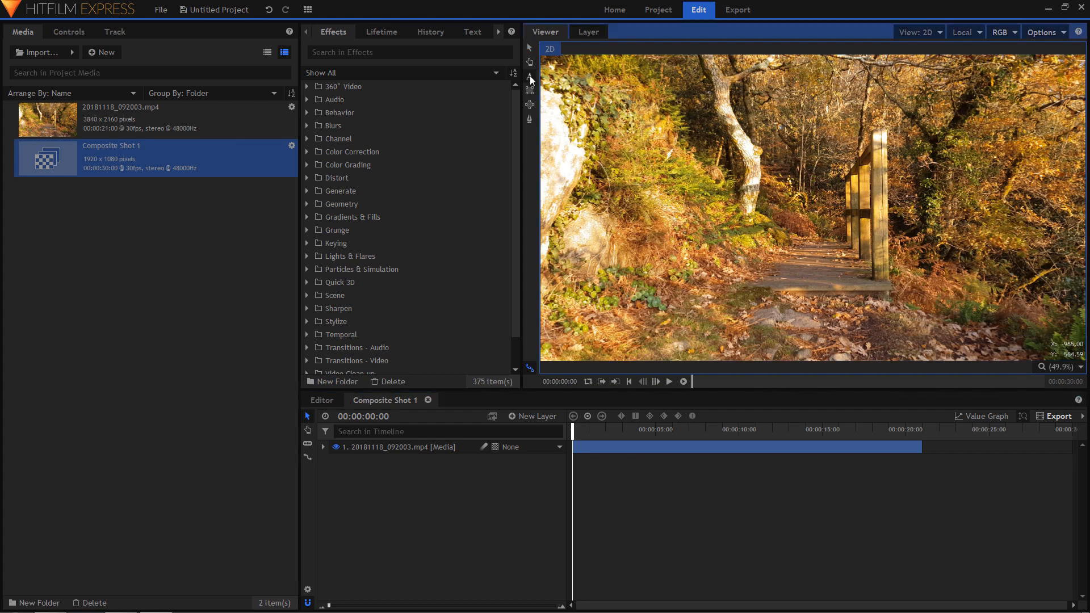
left_click(774, 195)
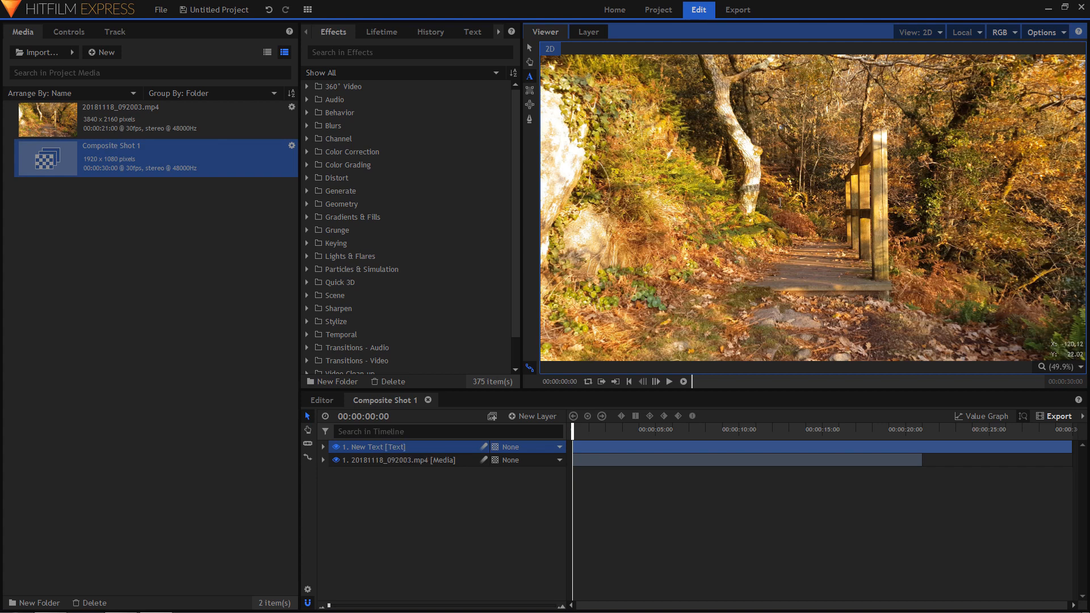
type("LA FORET PERDUE")
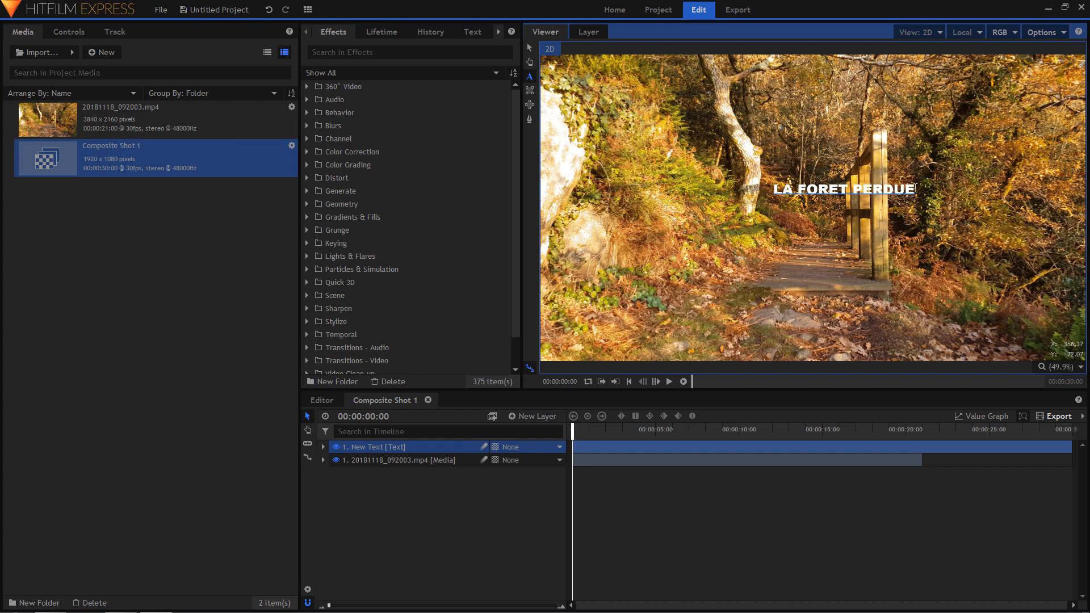
Enlarge the whole title text to font size 104.
double_click(778, 190)
left_click_drag(778, 190, 914, 190)
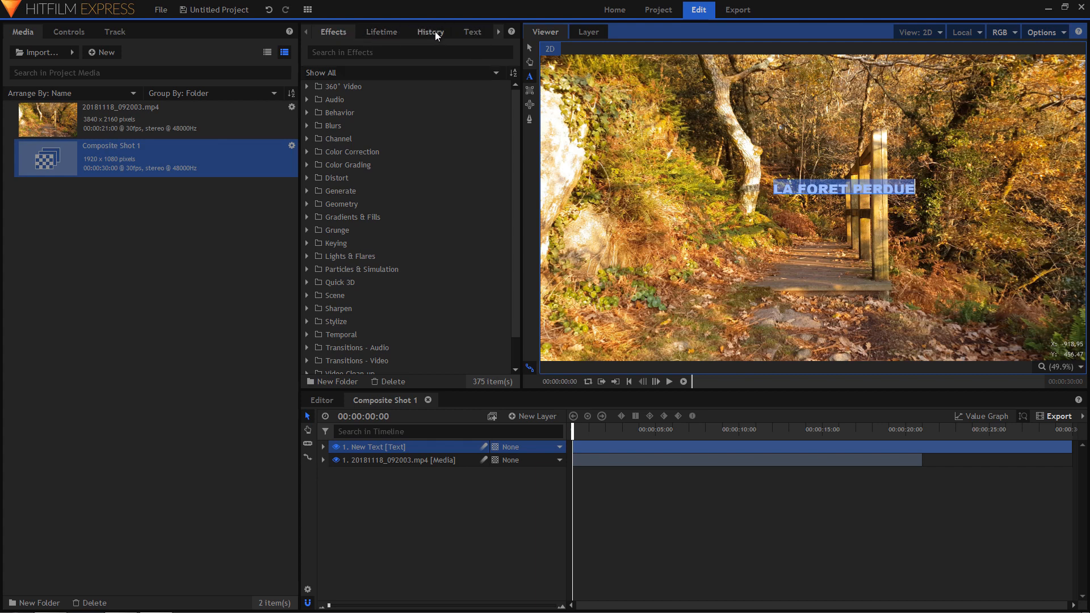
left_click(475, 32)
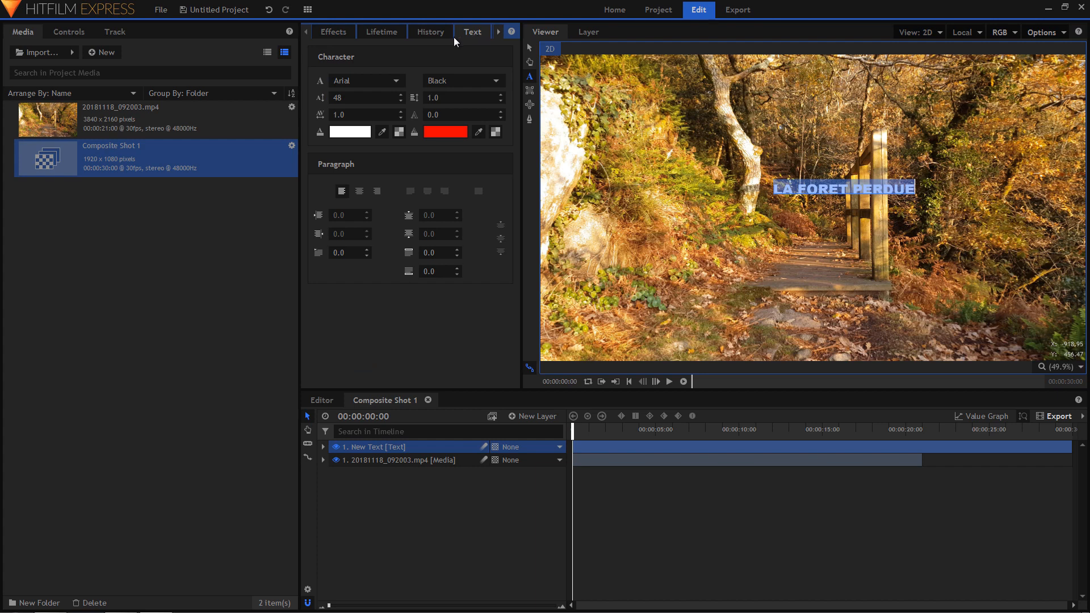
left_click_drag(342, 99, 372, 98)
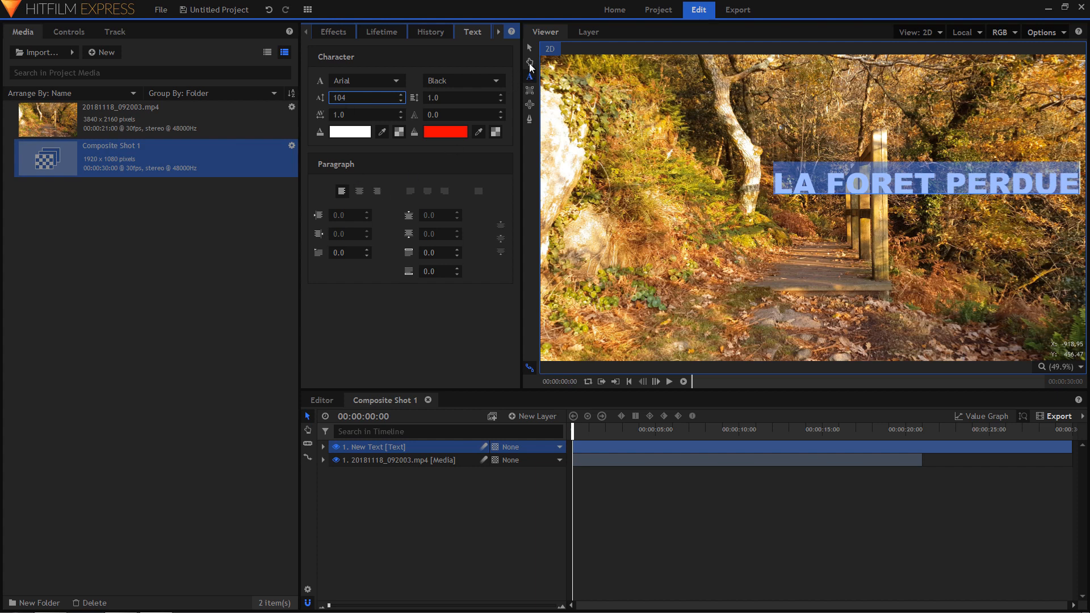
Move the title to the lower-left area of the video frame, preview it in playback and rewind to the start.
left_click(529, 49)
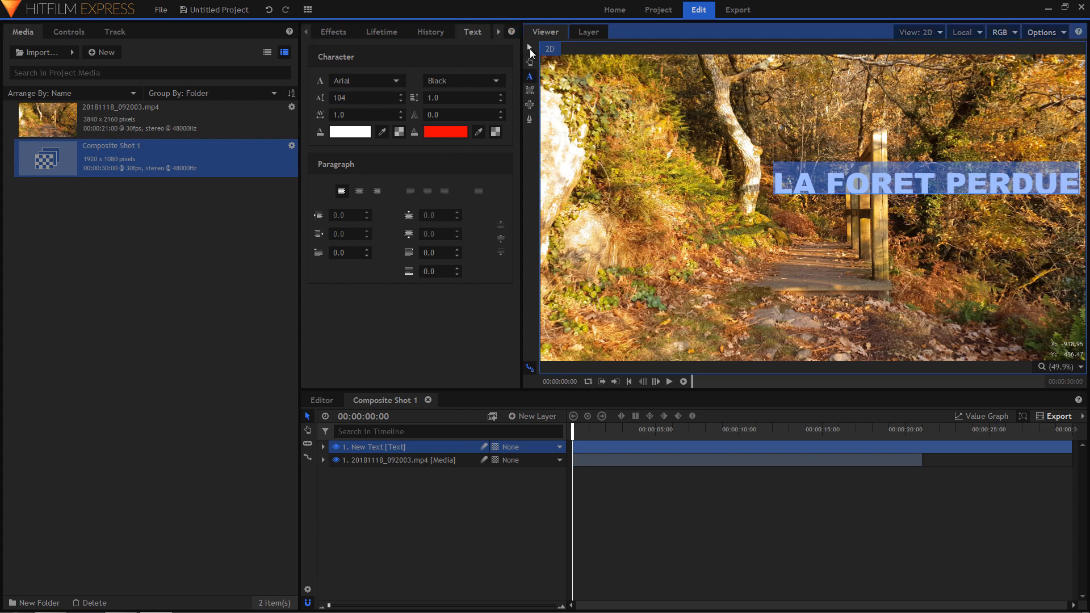
left_click_drag(800, 194, 564, 309)
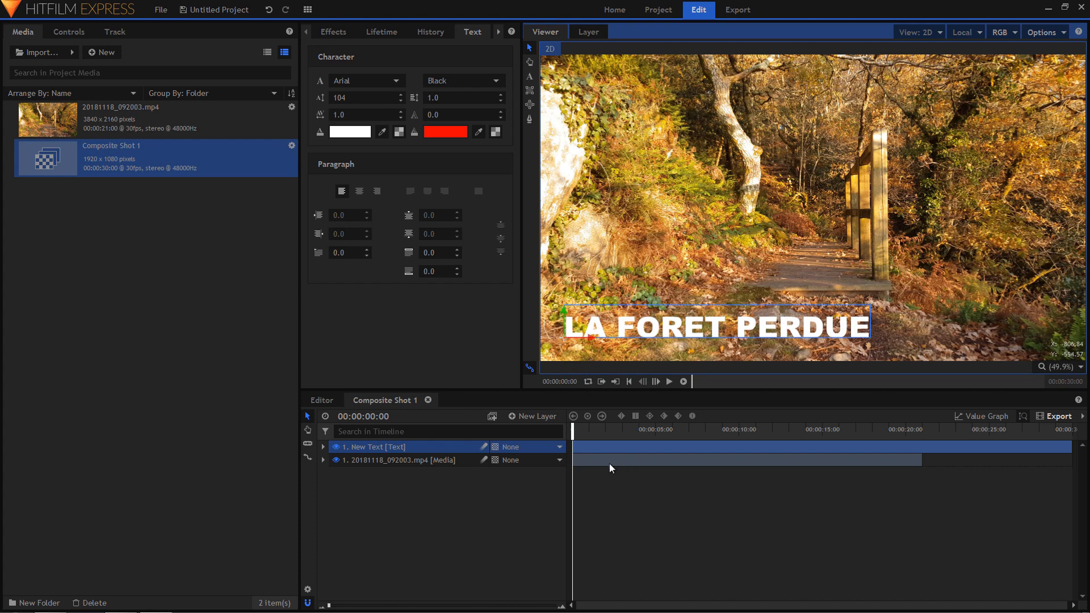
left_click(600, 474)
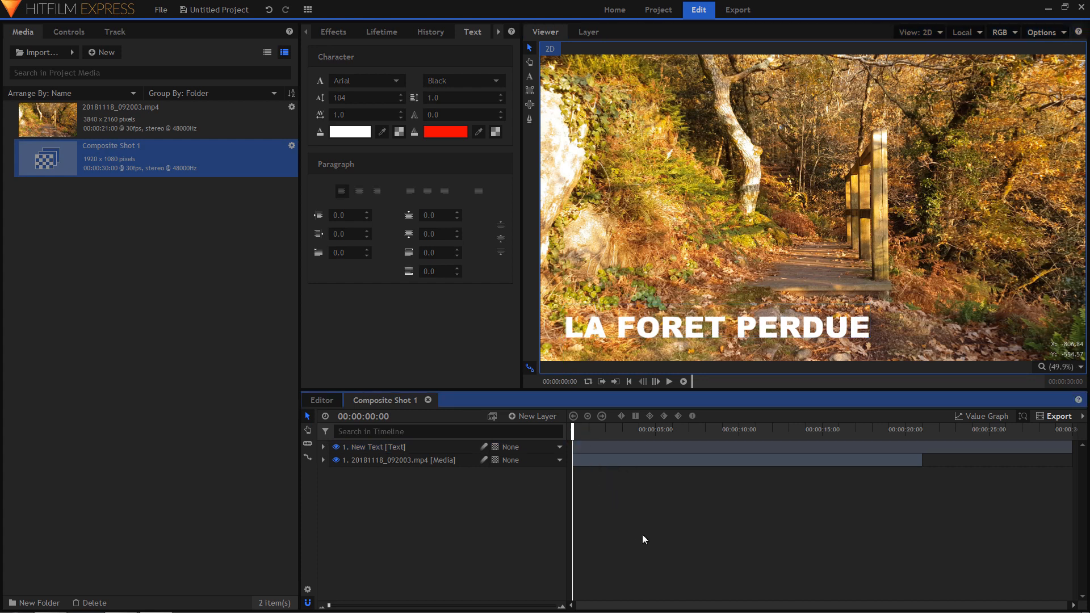
key("space")
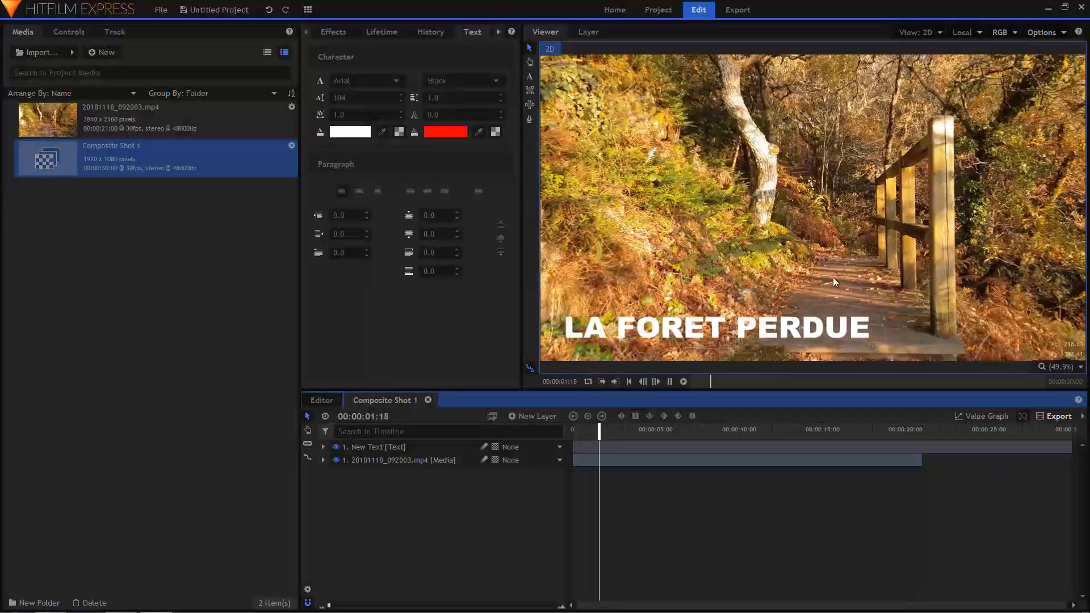
key("space")
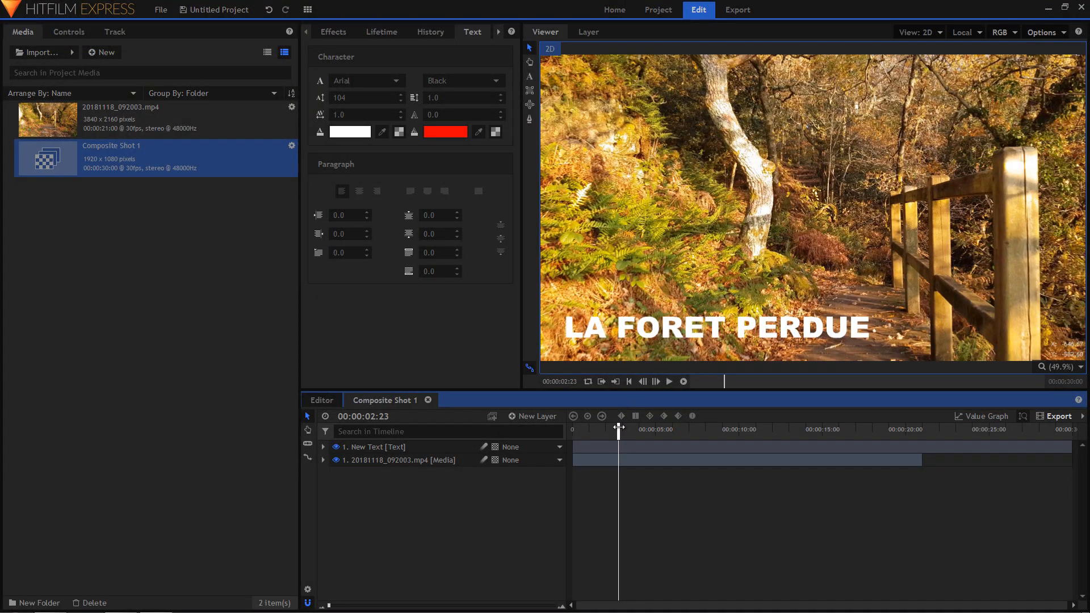
left_click_drag(618, 434, 517, 440)
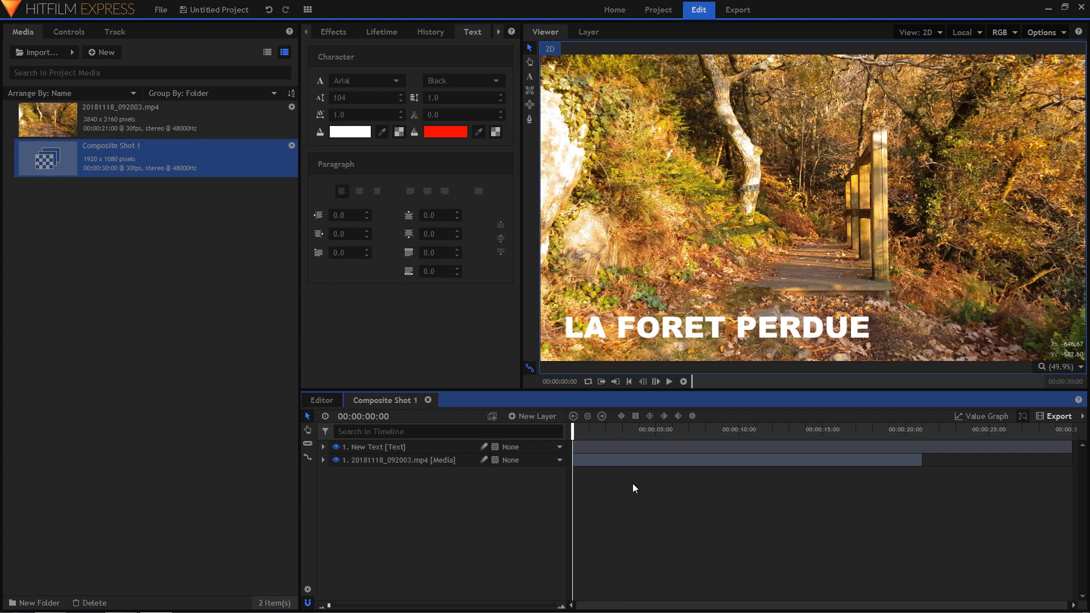
Set the title layer's blend mode to Overlay and preview the translucent effect over the video.
left_click(430, 448)
right_click(428, 447)
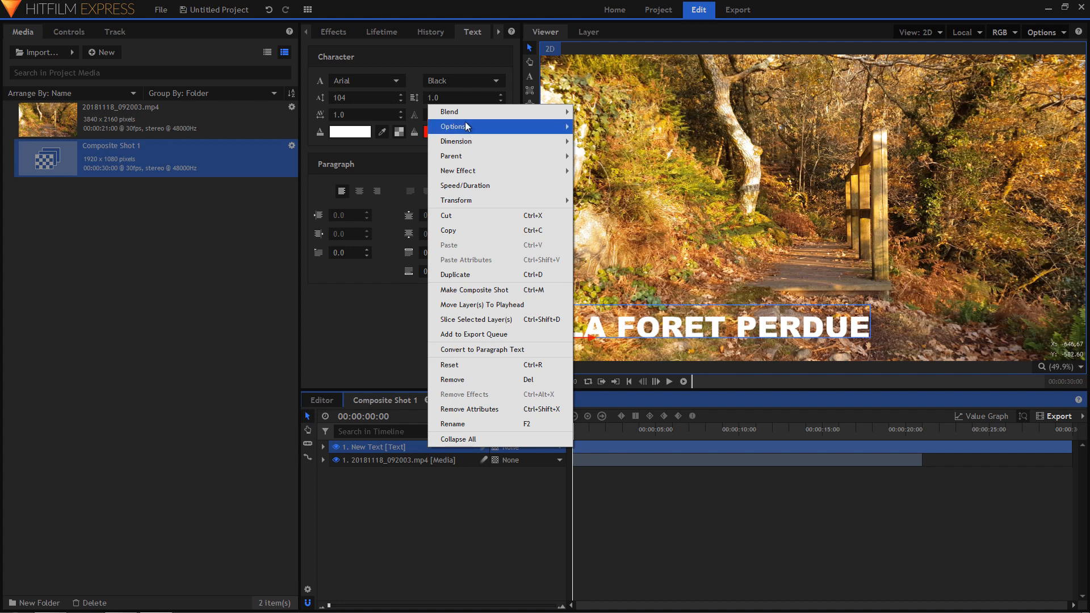
mouse_move(464, 112)
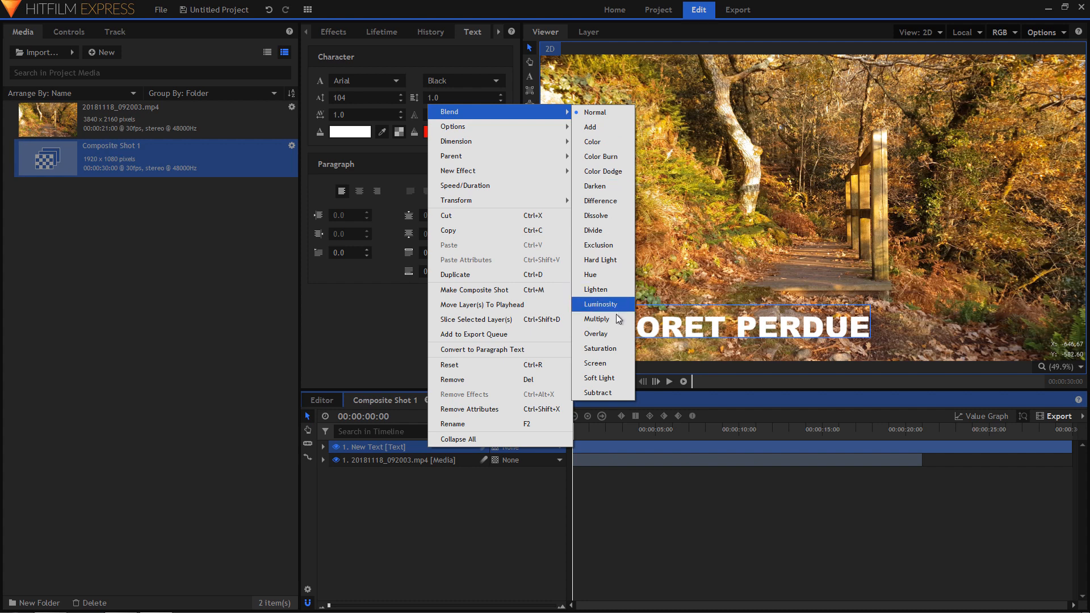
left_click(596, 334)
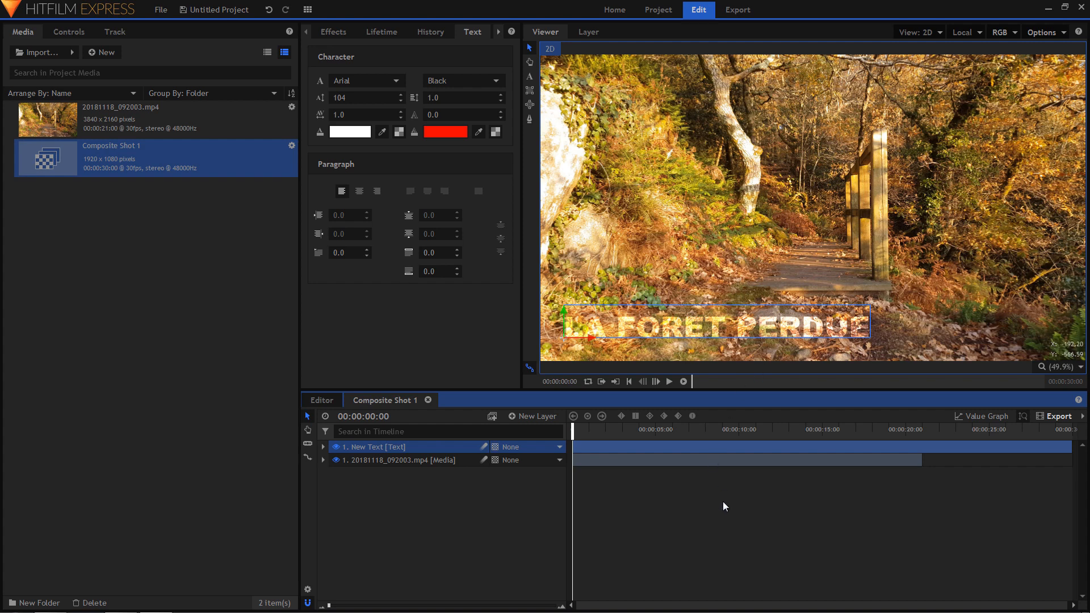
key("space")
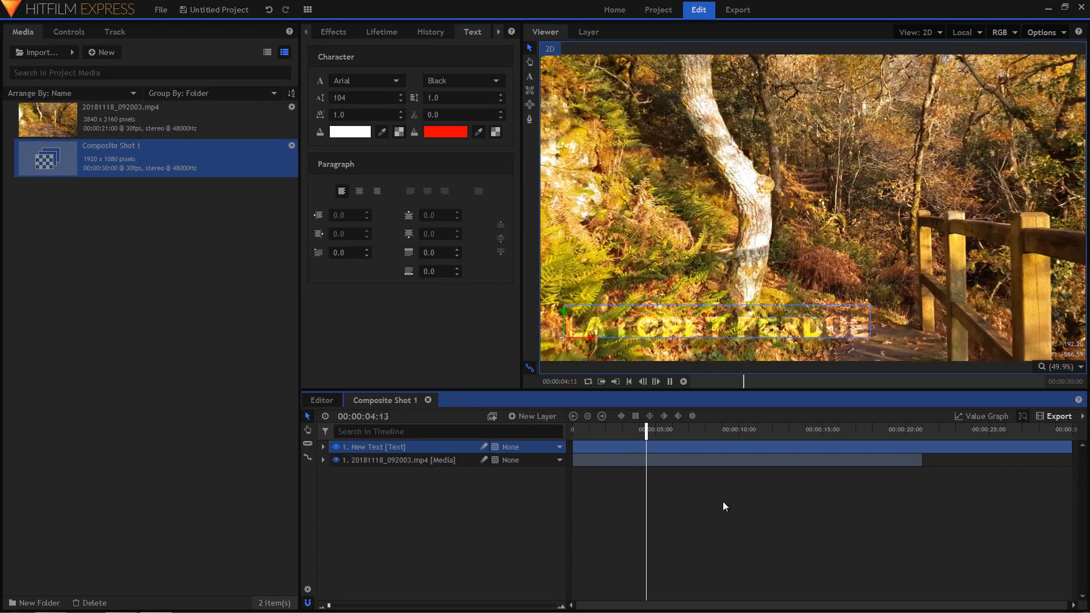
key("space")
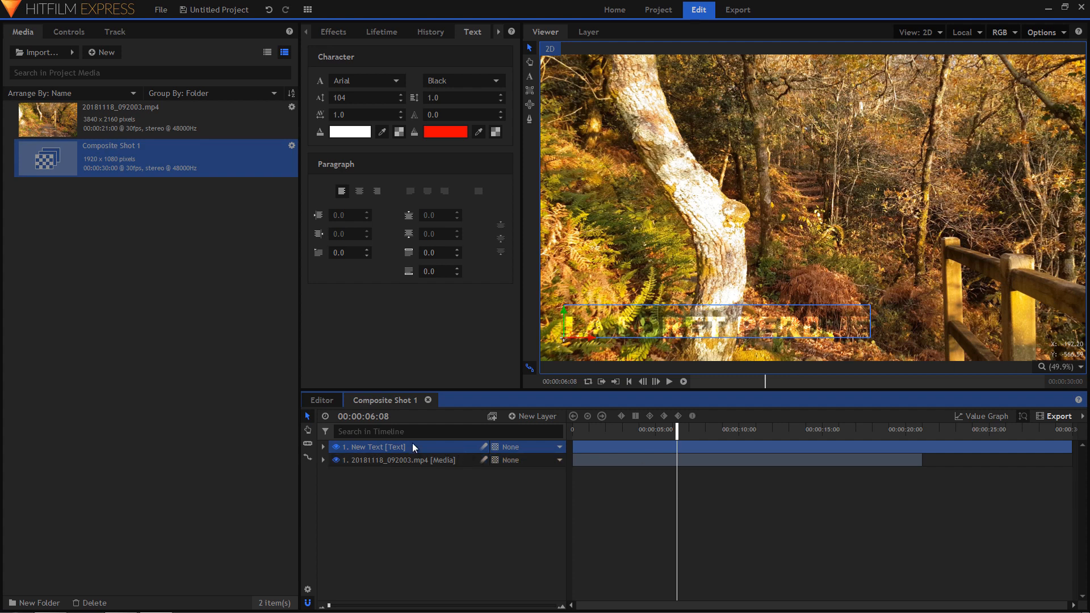
Duplicate the title layer, align the copy with the start of the timeline and play the result from the beginning.
key("ctrl+d")
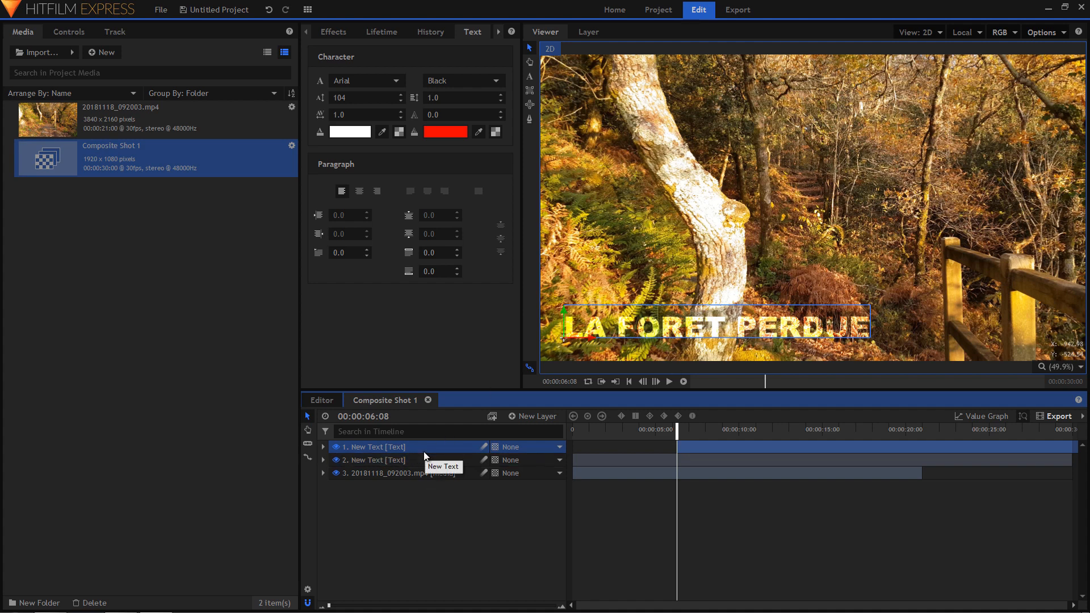
left_click_drag(696, 446, 574, 434)
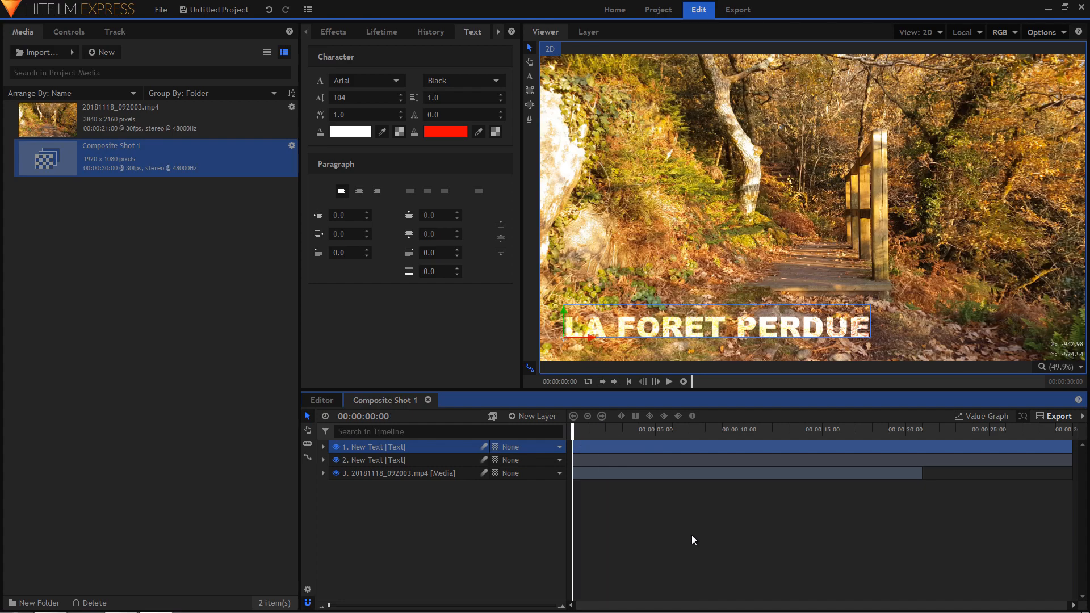
key("space")
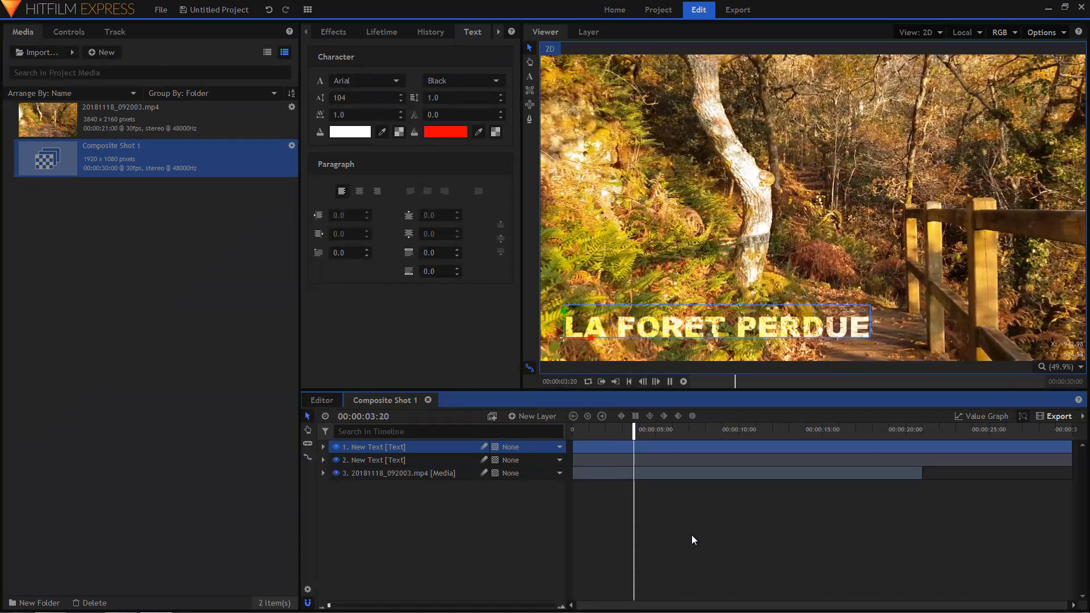
Stop the playback and move the duplicated title straight up so it sits just above the original title.
key("space")
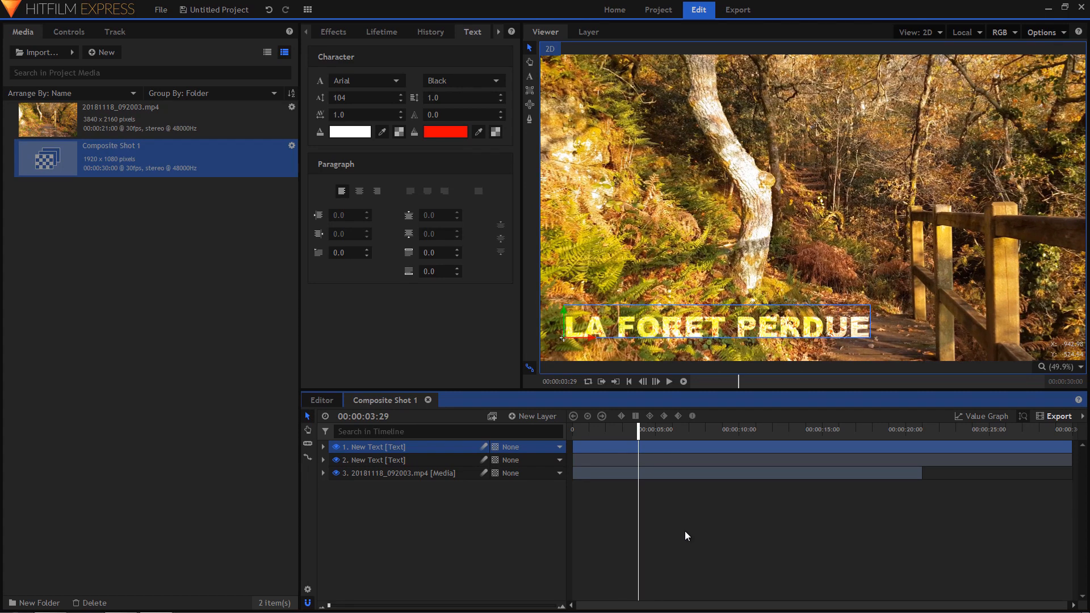
right_click(421, 445)
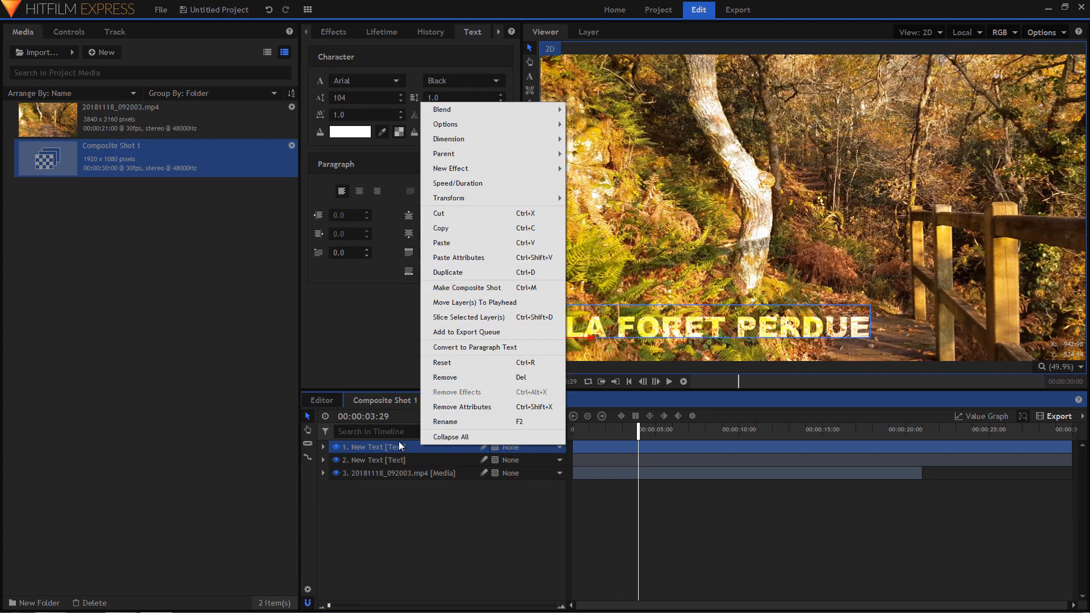
left_click(399, 445)
left_click(529, 47)
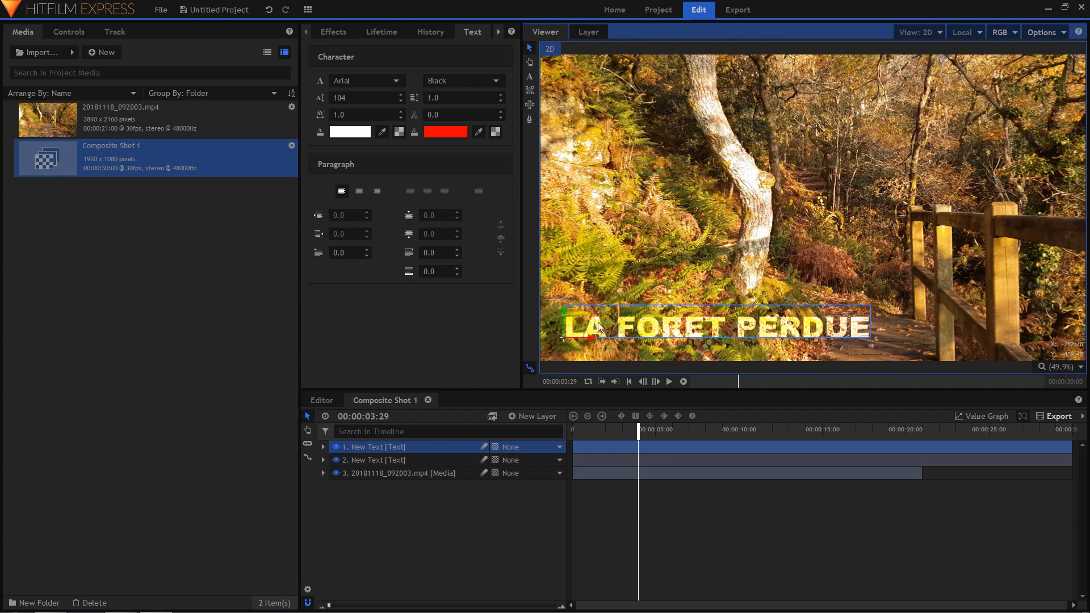
left_click_drag(565, 314, 564, 270)
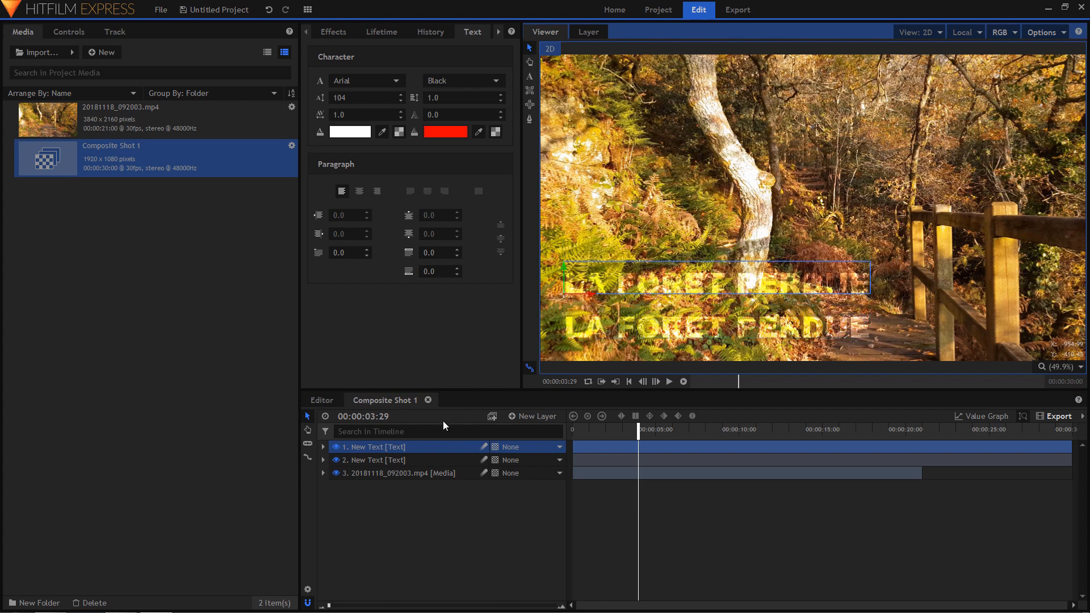
Set the blend mode of the upper title copy to Normal.
right_click(420, 441)
mouse_move(484, 108)
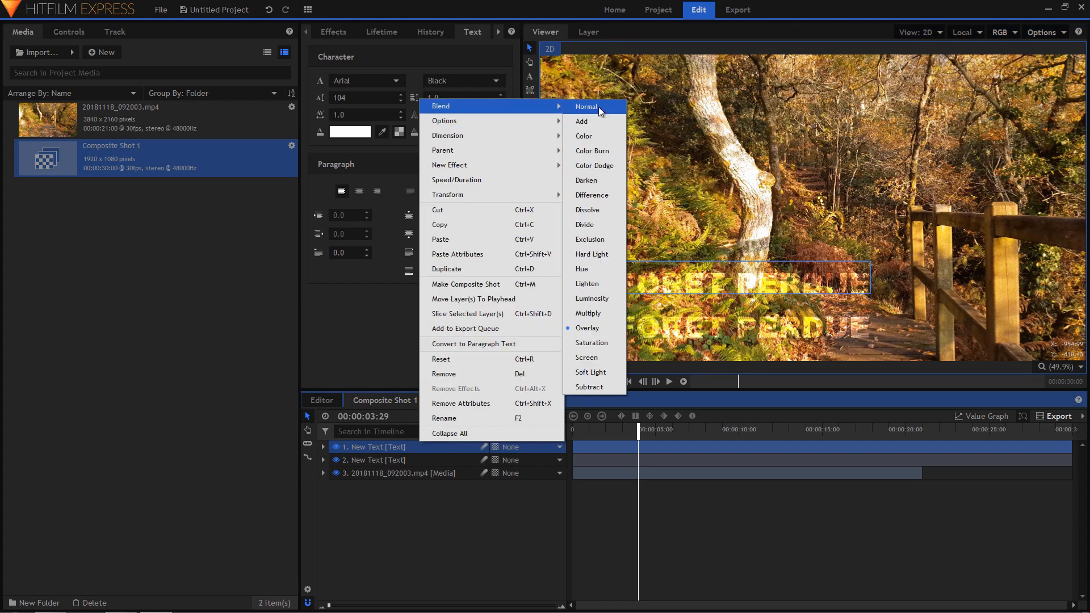
left_click(602, 107)
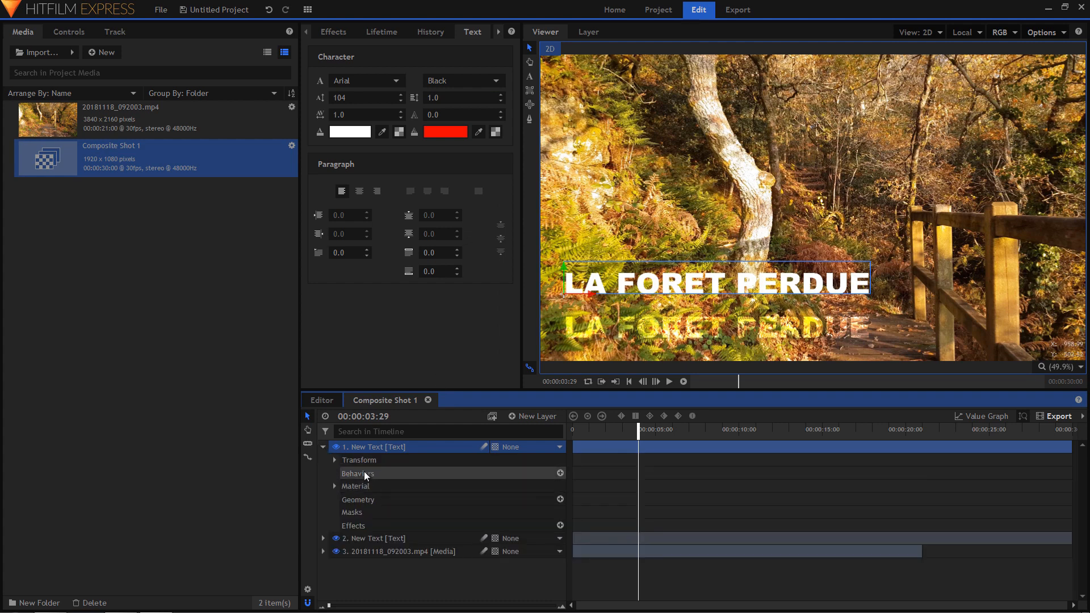
Lower the upper title copy's opacity to 74% and preview both titles from the start of the timeline.
left_click(335, 459)
left_click_drag(551, 473, 536, 473)
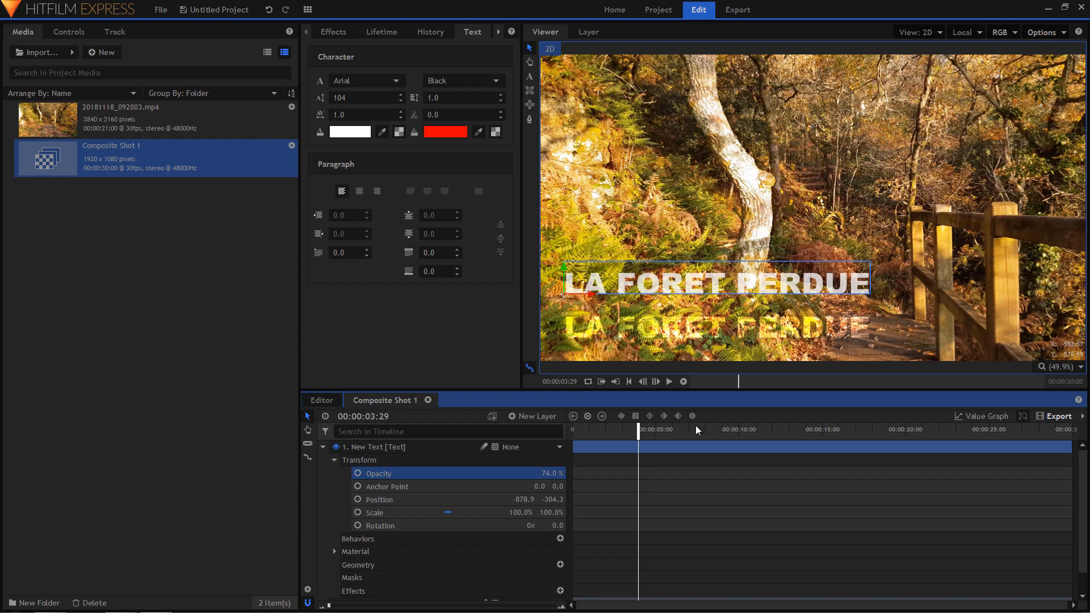
left_click_drag(638, 430, 559, 452)
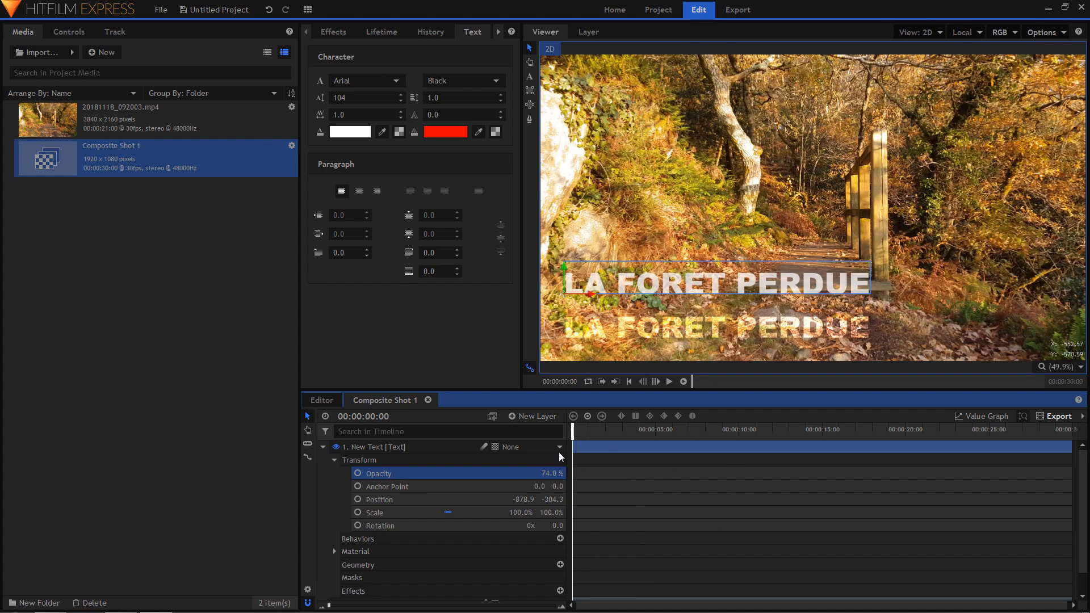
key("space")
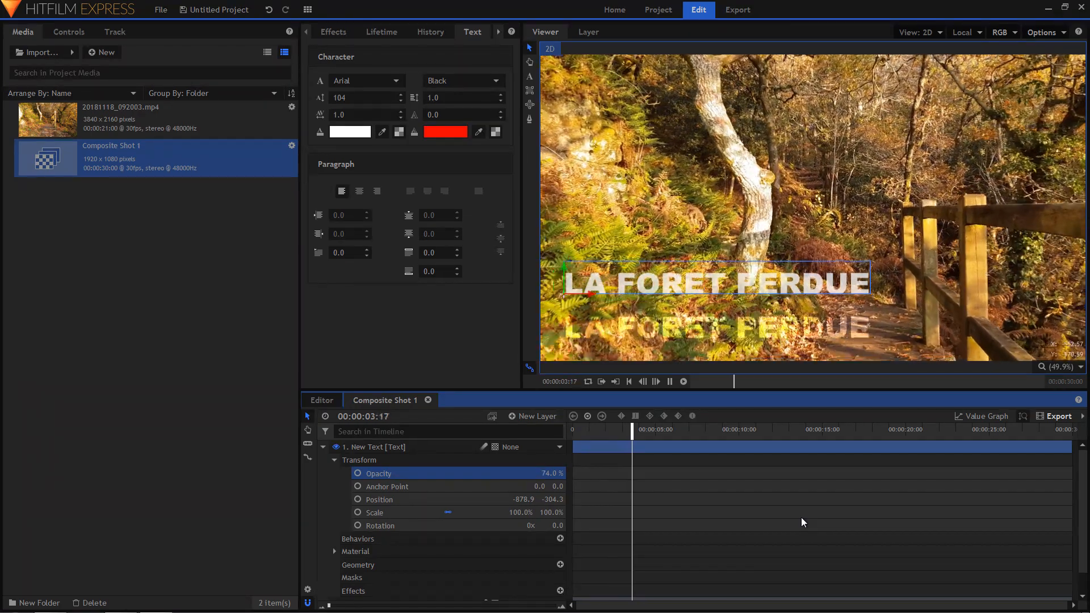
key("space")
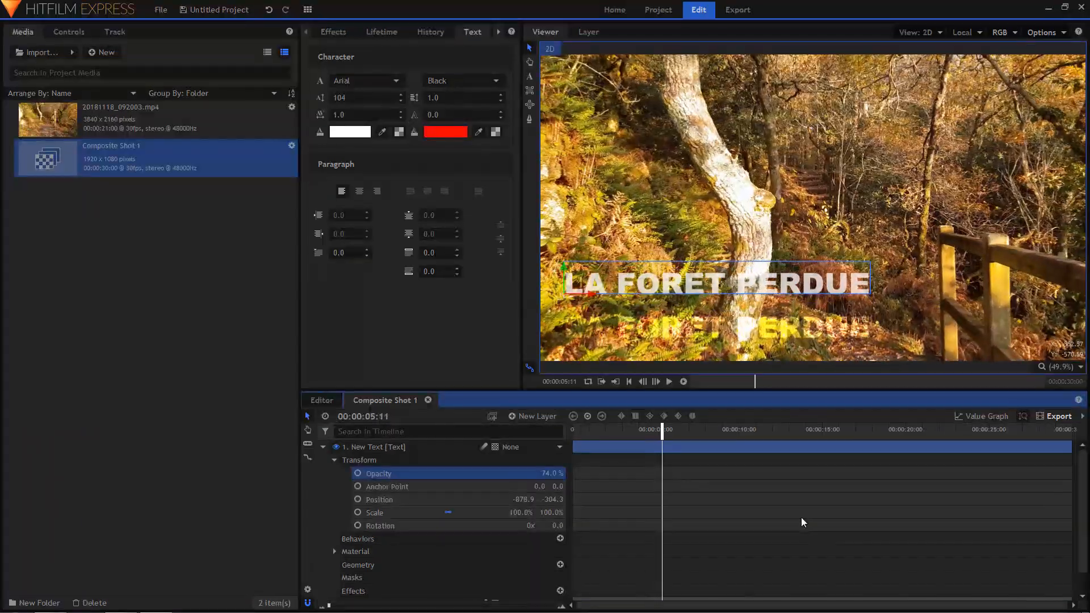